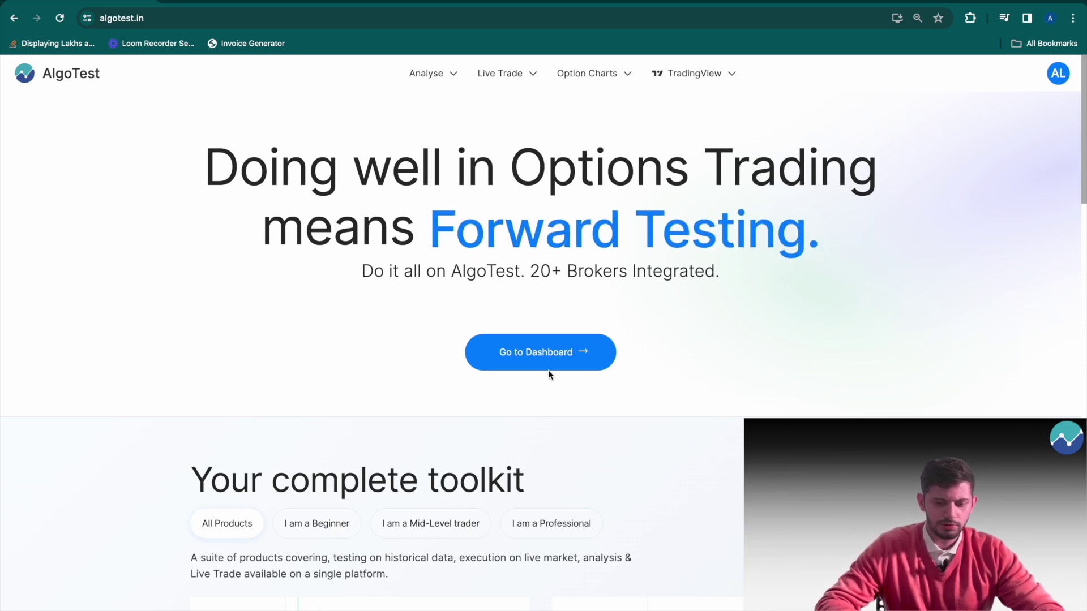
# - Start a new strategy from the dashboard and set the entry time to 09:20
pyautogui.click(553, 354)
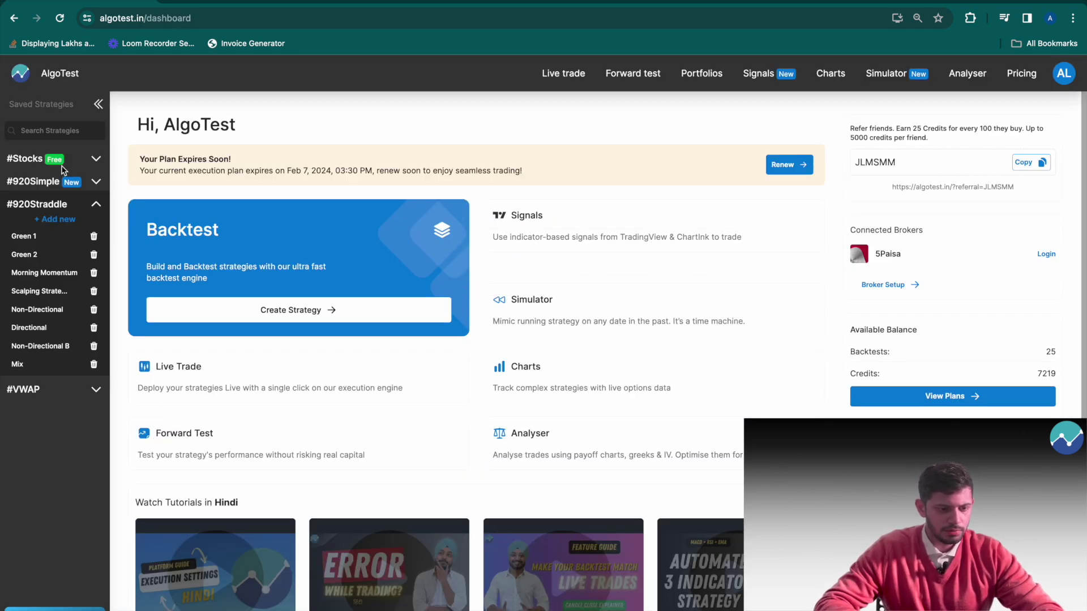
pyautogui.click(48, 220)
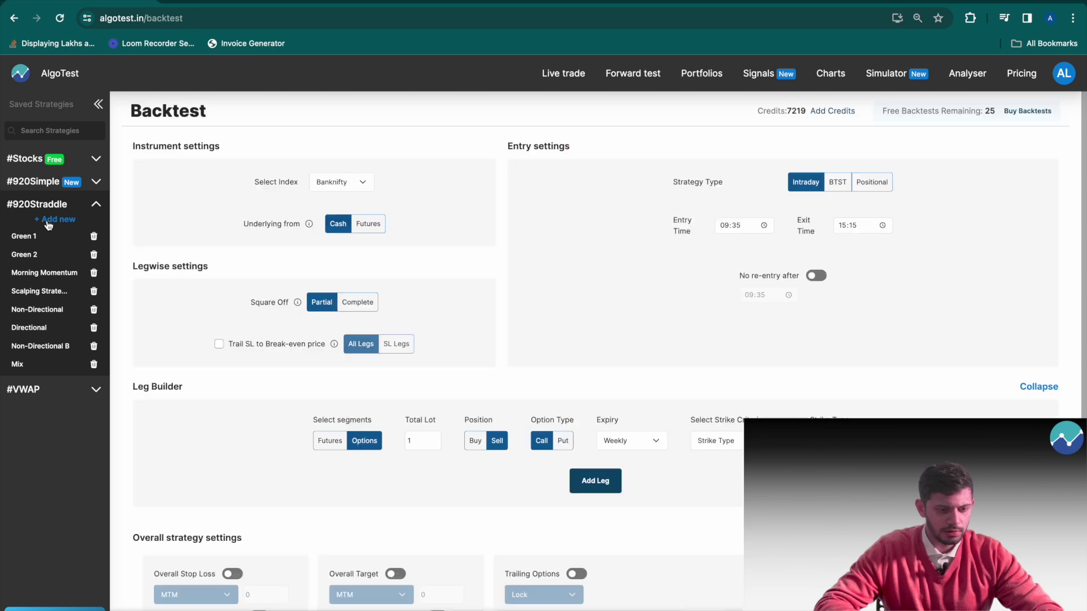
pyautogui.click(94, 206)
pyautogui.click(96, 105)
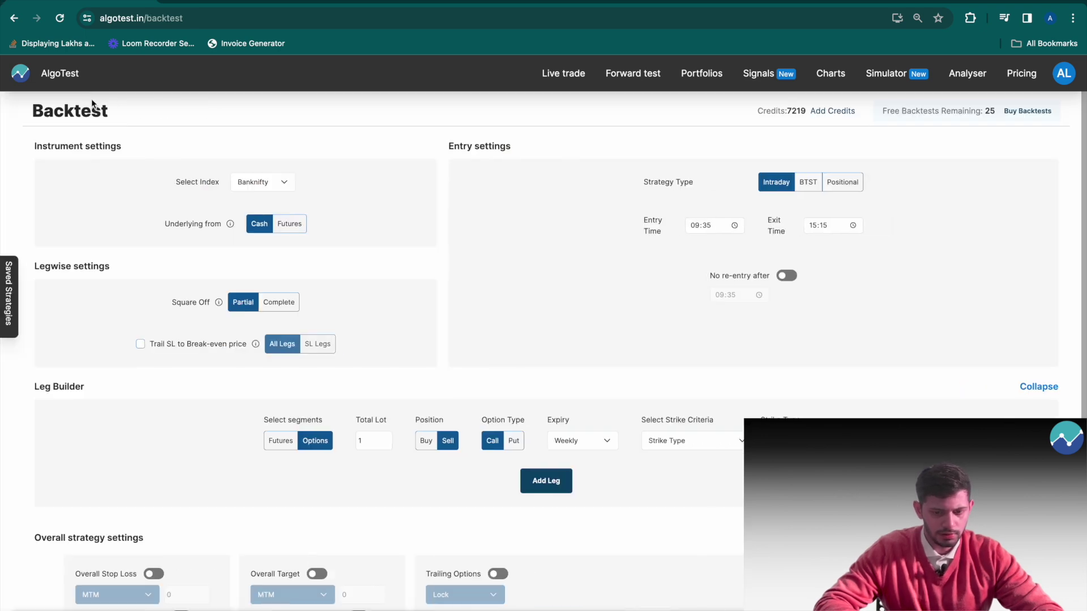
pyautogui.click(706, 227)
pyautogui.write('20')
pyautogui.click(679, 278)
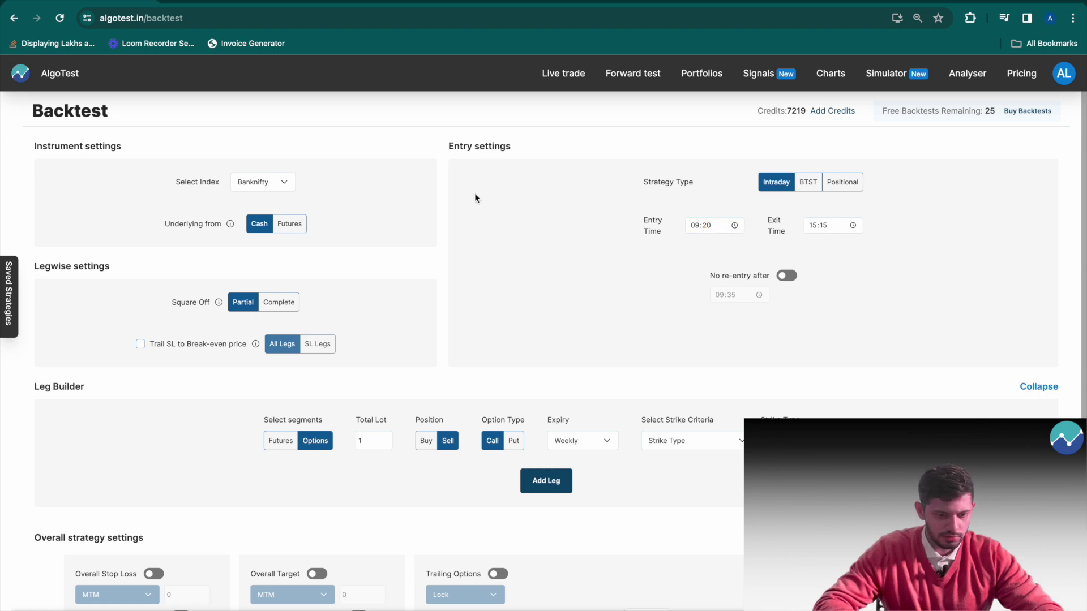
# - Add a Buy ATM weekly call leg with Simple Momentum Underlying % ↑ 0.3
pyautogui.scroll(-2, 385, 277)
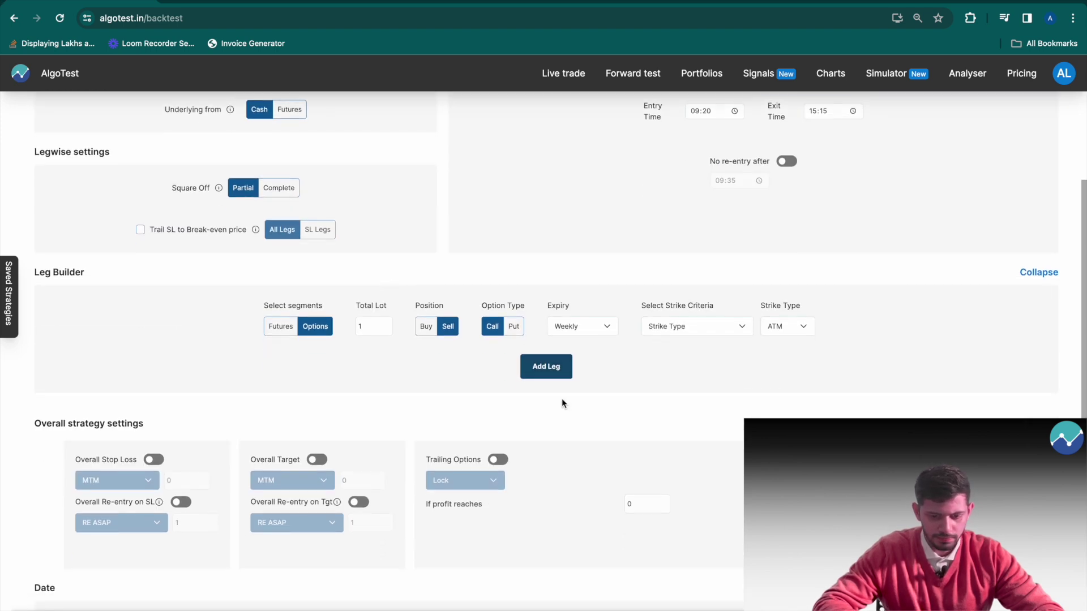
pyautogui.click(426, 327)
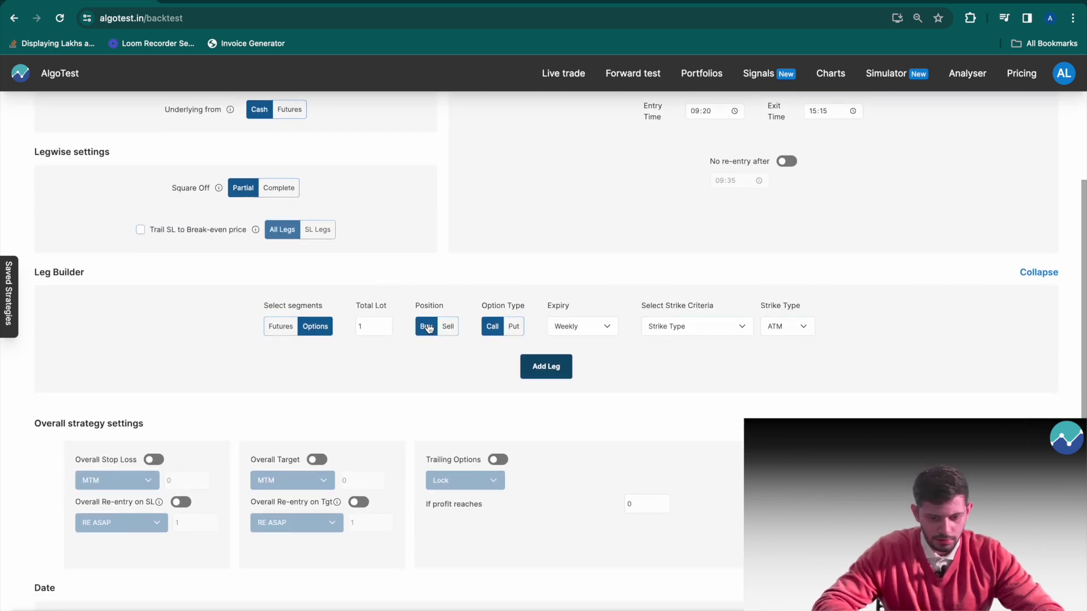
pyautogui.click(537, 368)
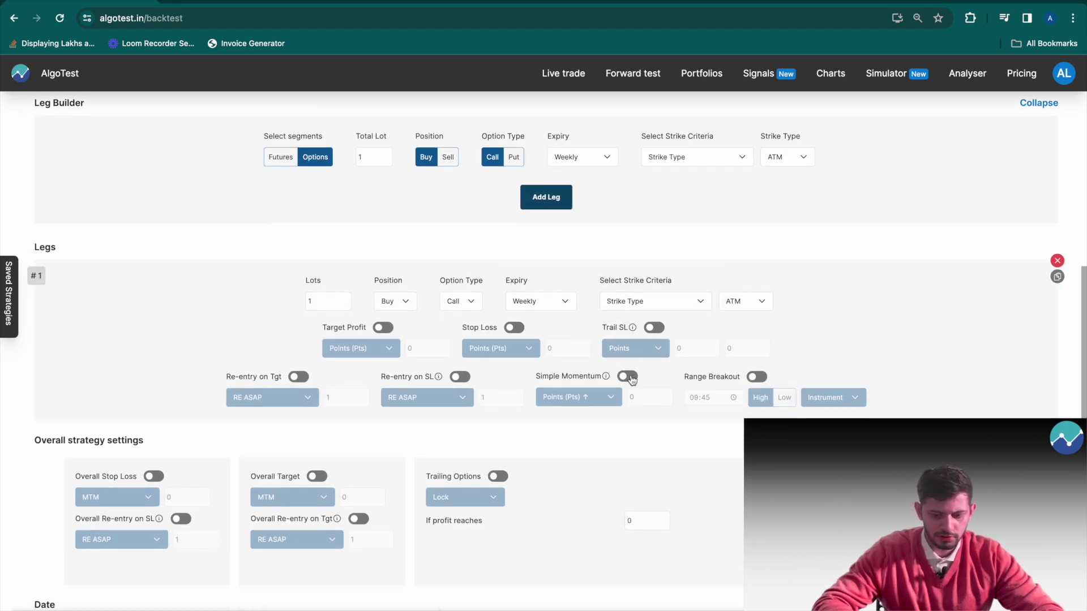
pyautogui.click(628, 377)
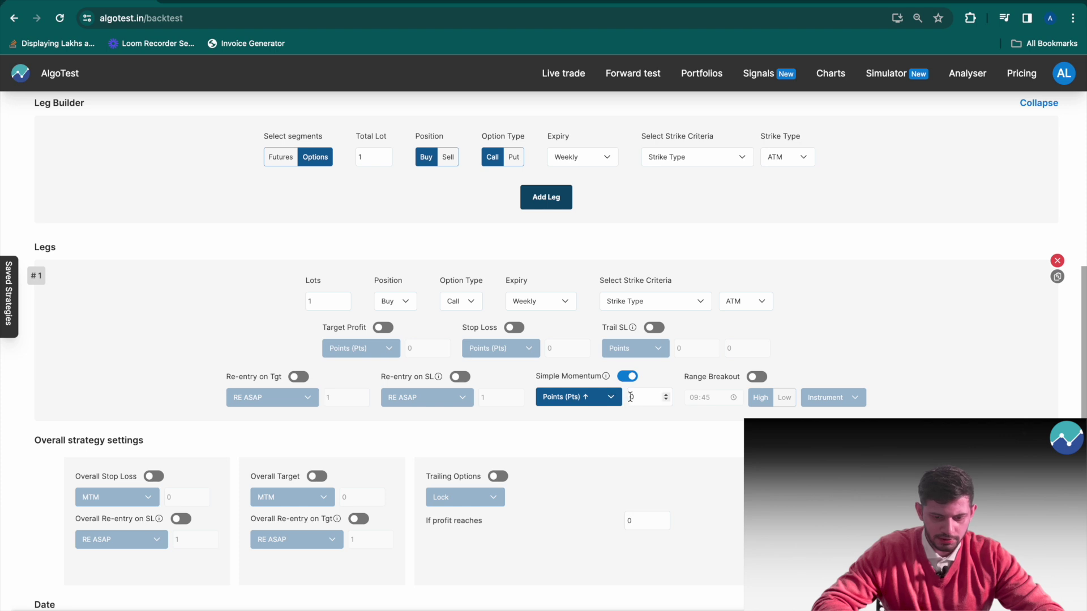
pyautogui.click(612, 398)
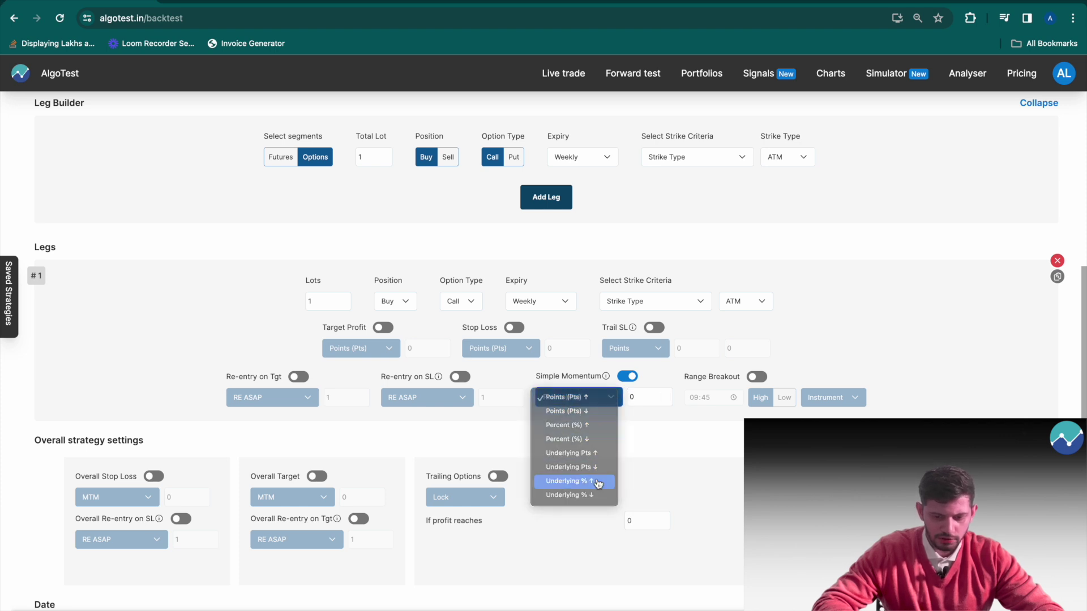
pyautogui.click(598, 481)
pyautogui.click(645, 397)
pyautogui.write('.')
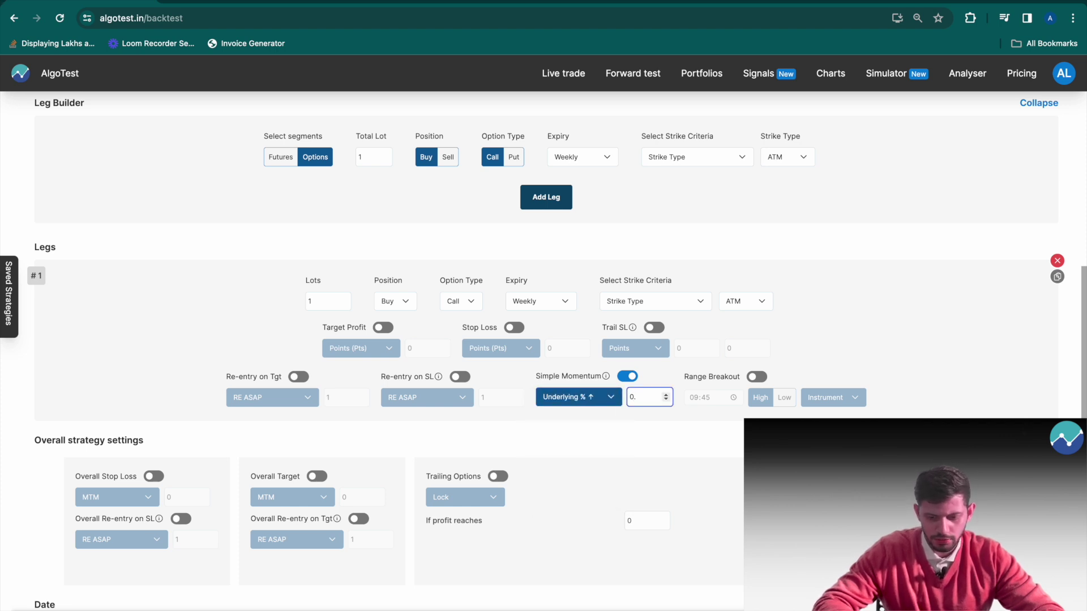
pyautogui.write('3')
pyautogui.click(646, 424)
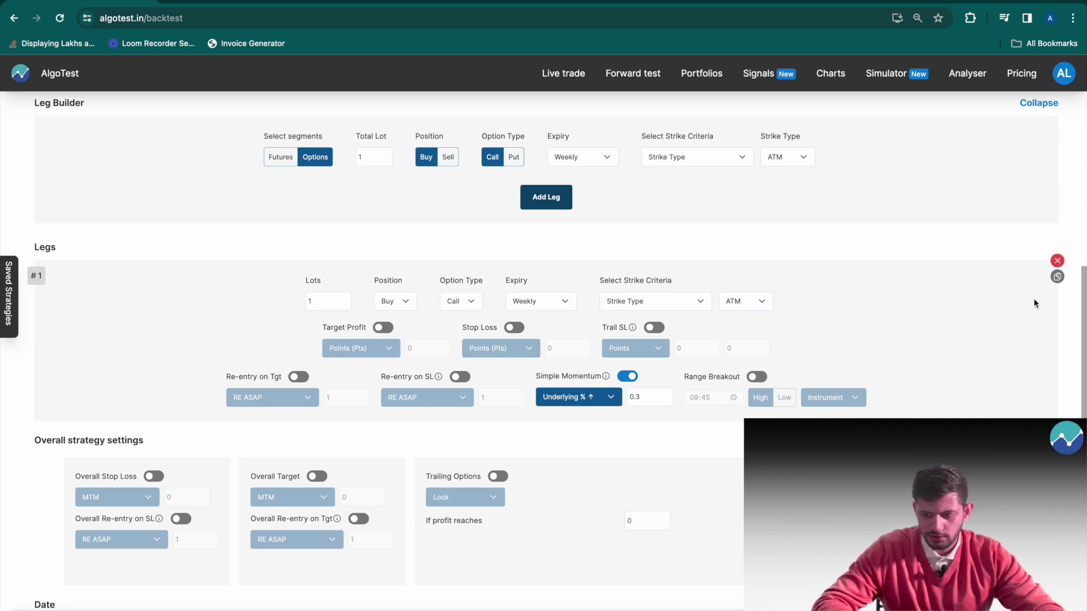
# - Duplicate leg #1 as a Buy Put leg with momentum Underlying % ↓ 0.3
pyautogui.click(1056, 277)
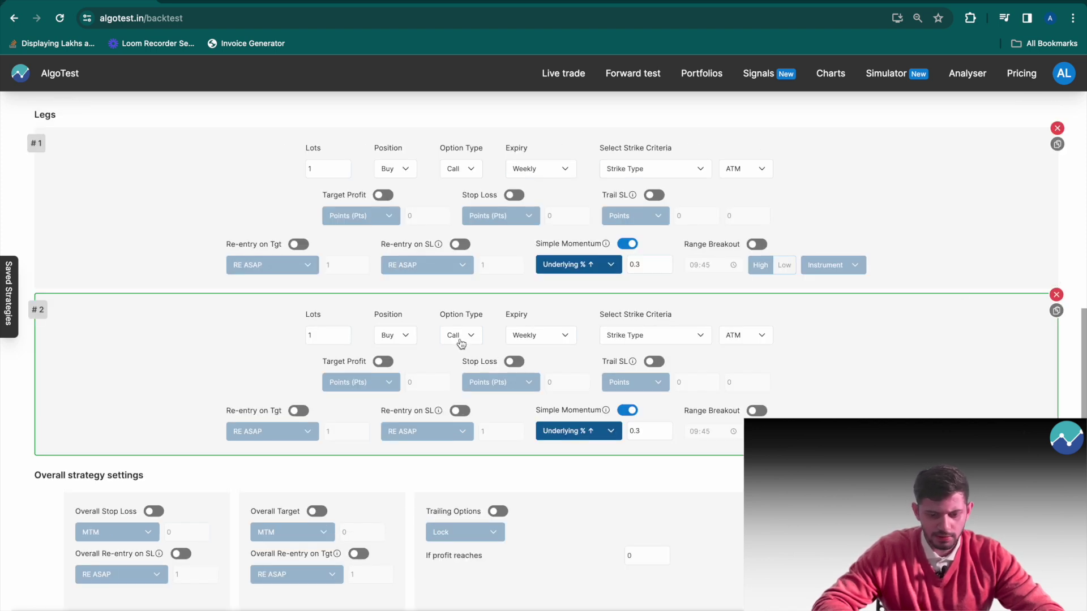
pyautogui.click(461, 339)
pyautogui.click(457, 350)
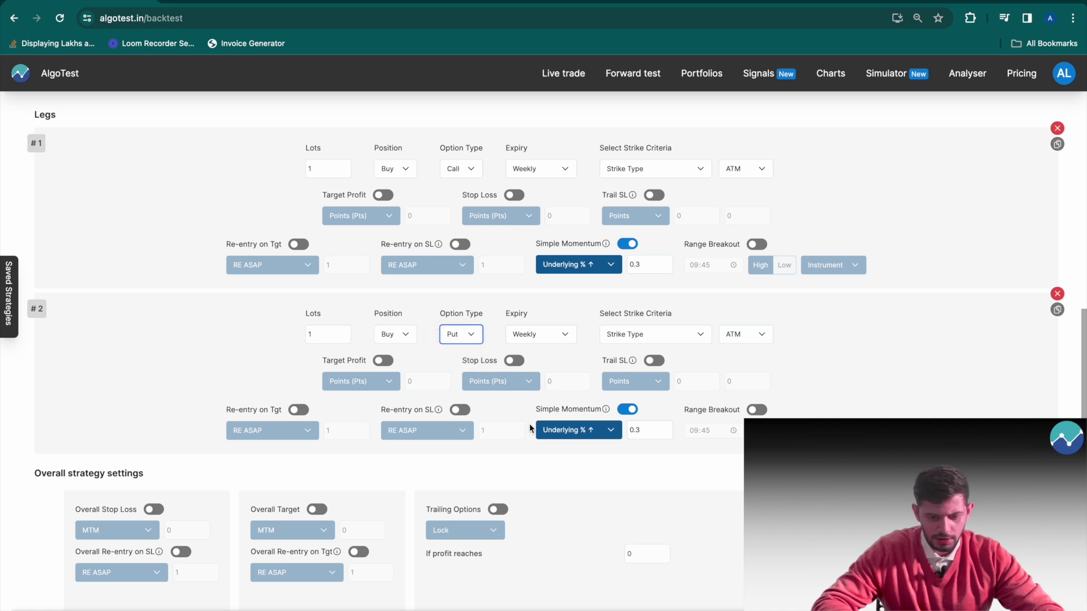
pyautogui.click(579, 435)
pyautogui.click(580, 445)
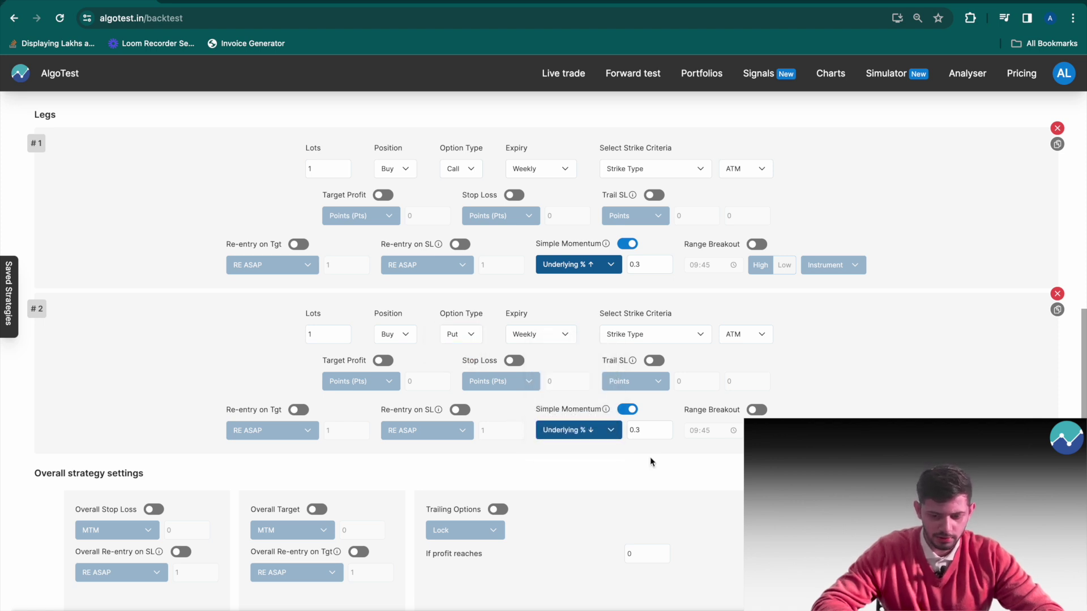
pyautogui.scroll(7, 649, 462)
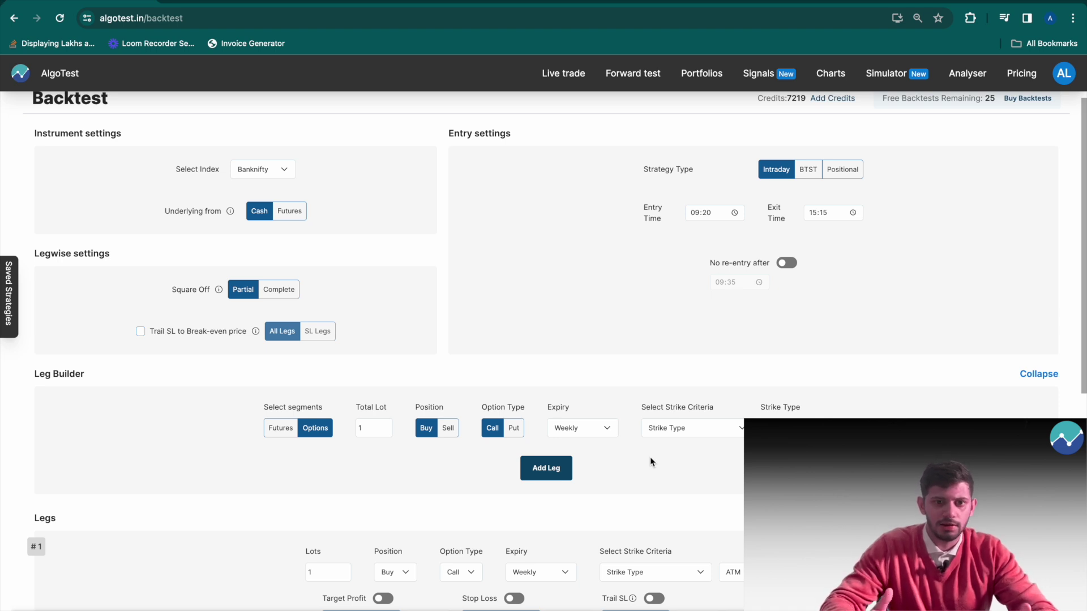
pyautogui.scroll(-2, 649, 457)
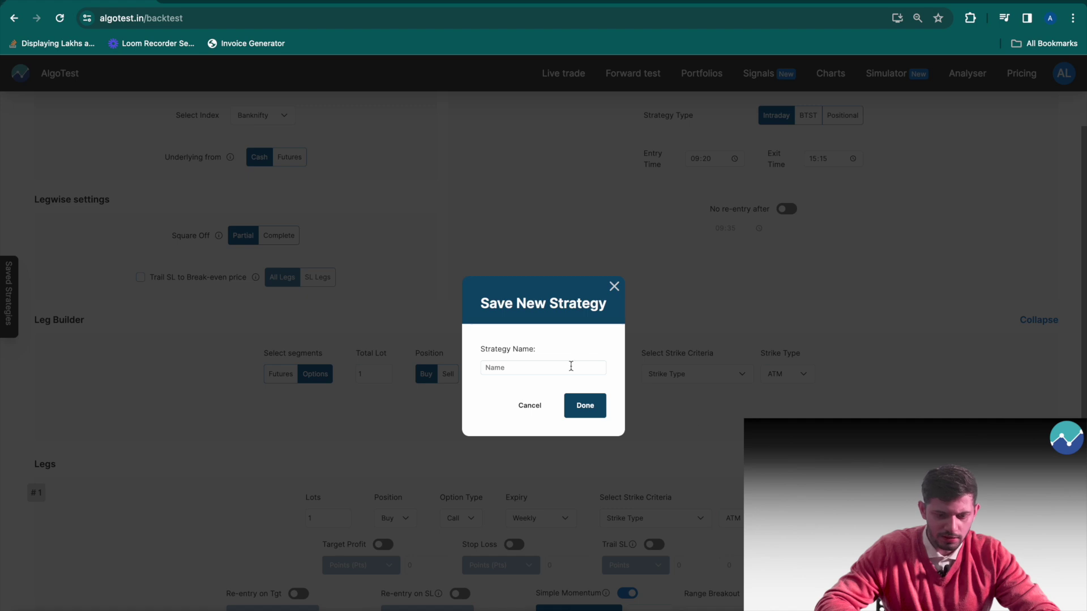
# - Save the strategy as 'Buying Example' and go to the Live trade page
pyautogui.click(570, 367)
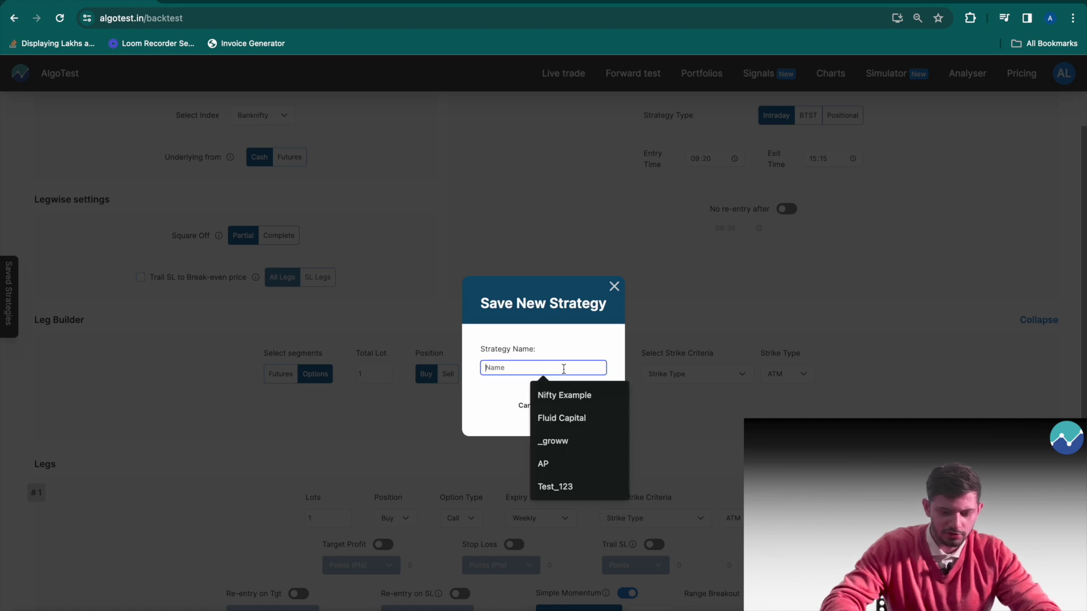
pyautogui.write('Buying Example')
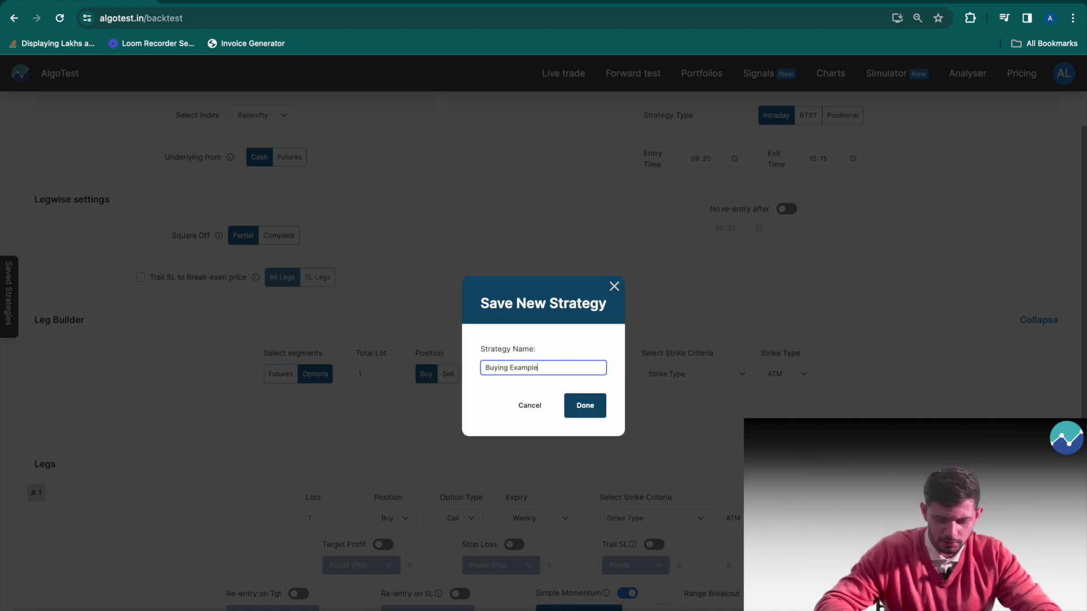
pyautogui.click(589, 406)
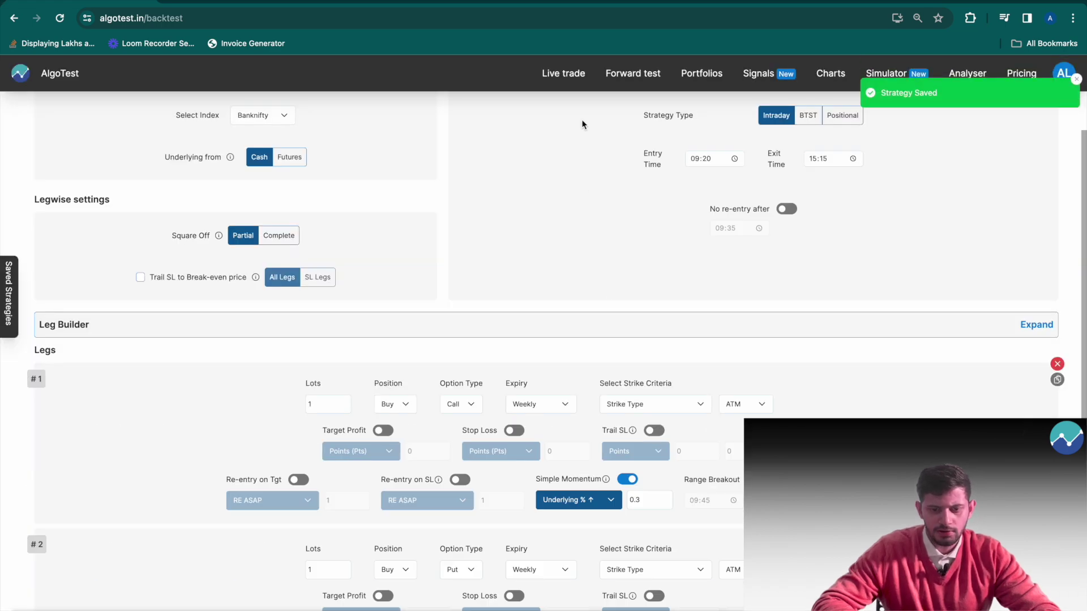
pyautogui.click(567, 80)
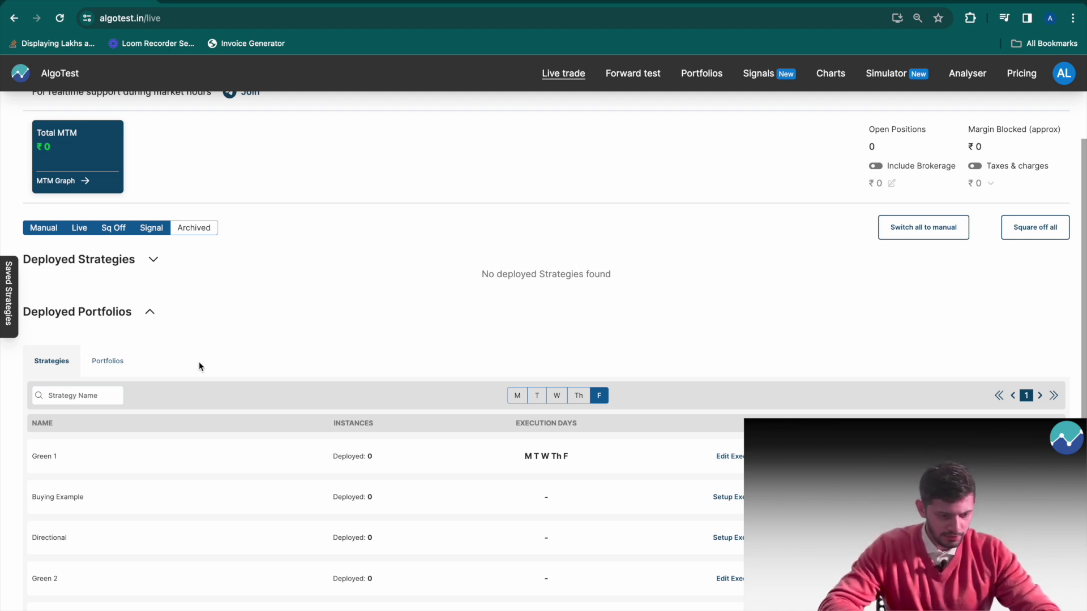
# - Search the Saved Strategies by name for 'buying'
pyautogui.click(103, 391)
pyautogui.write('buying')
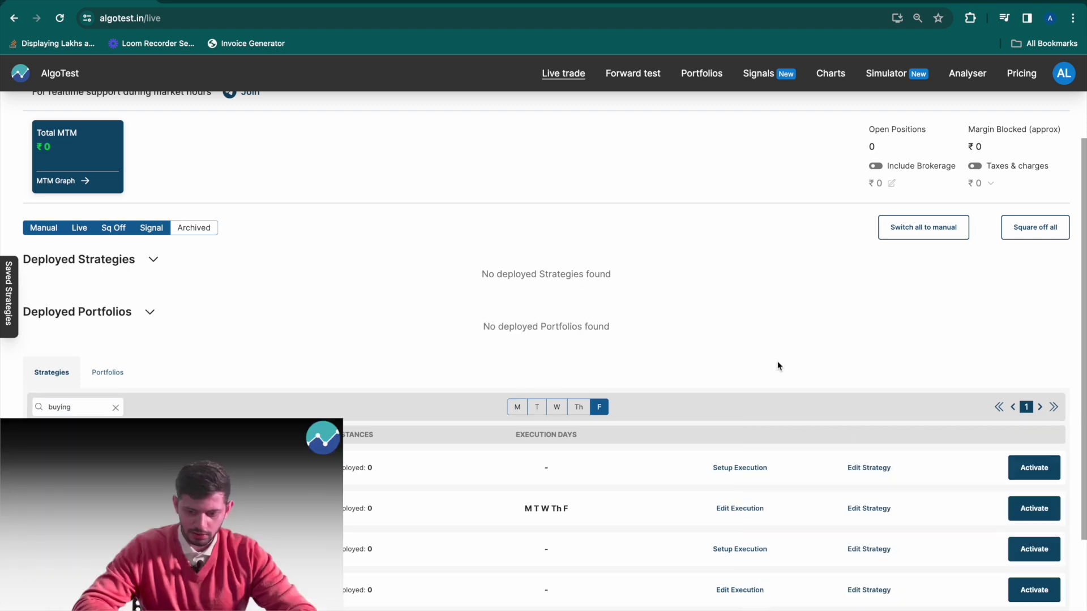
# - Open Buying Example's advanced execution settings and keep Leg 1's product type as NRML
pyautogui.click(737, 470)
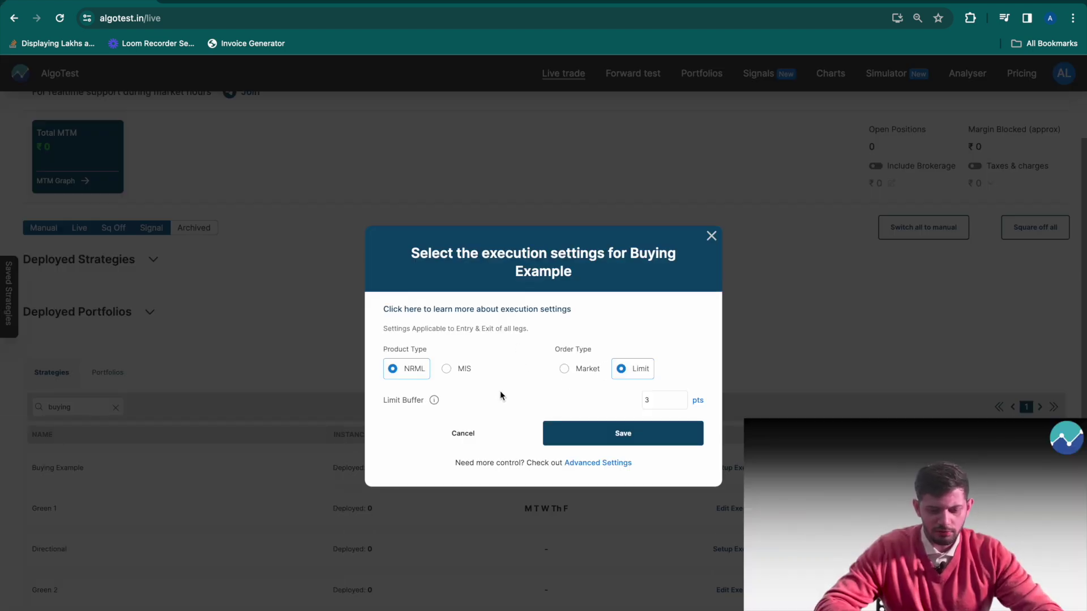
pyautogui.click(596, 465)
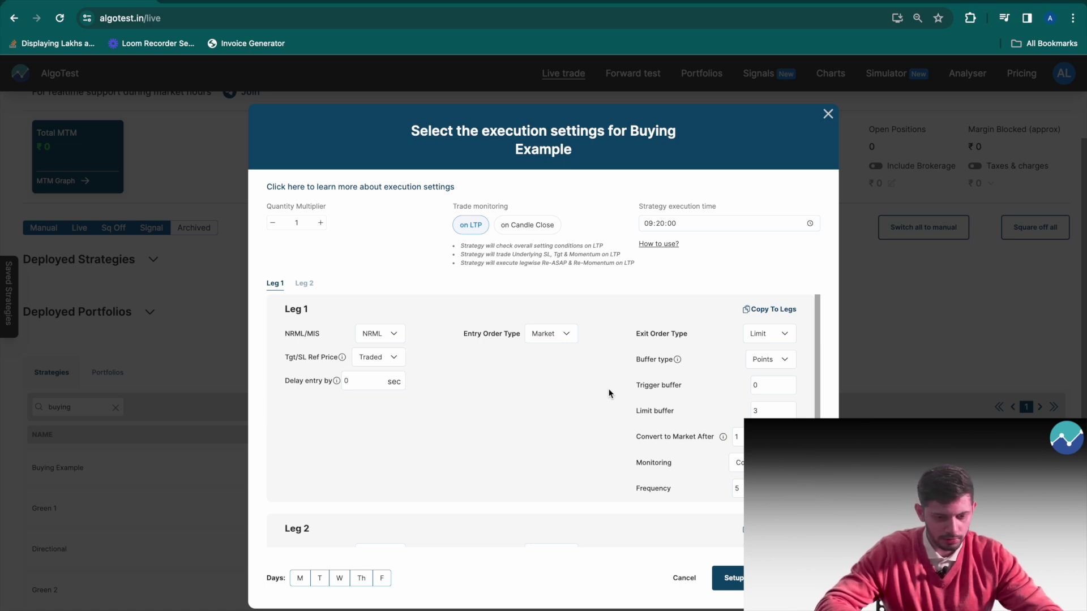
pyautogui.click(387, 338)
pyautogui.click(468, 358)
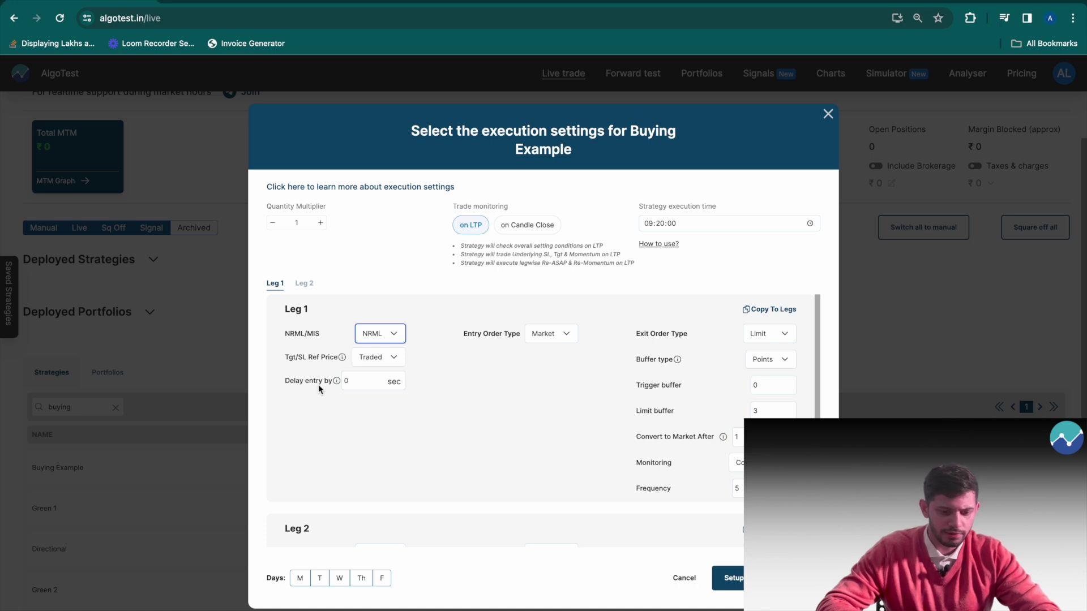
# - Set Leg 1's Tgt/SL reference to Trigger with Limit entry and exit order types
pyautogui.moveTo(343, 363)
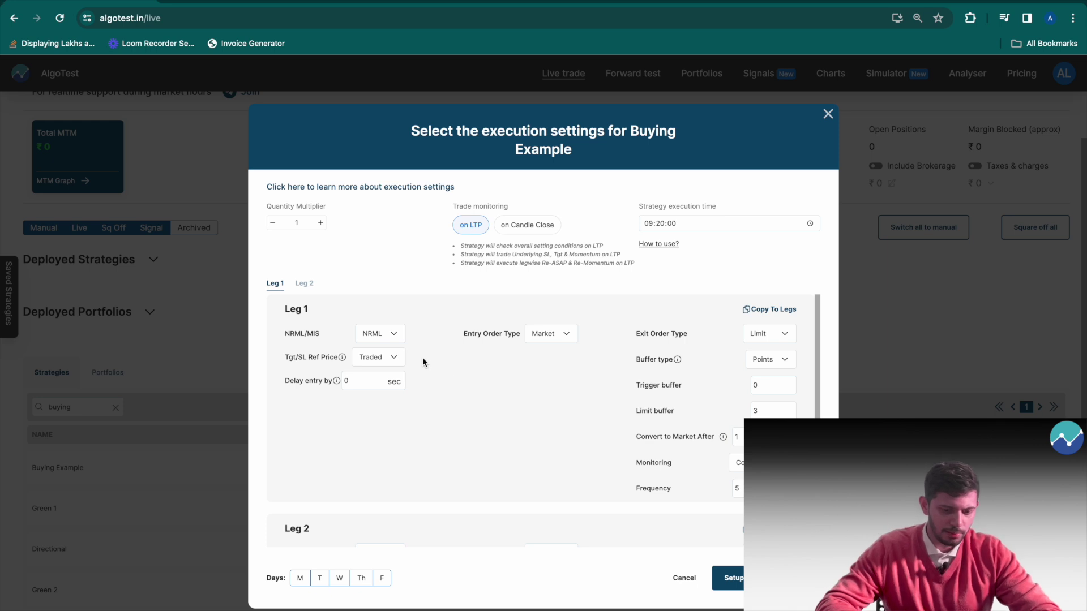
pyautogui.click(376, 359)
pyautogui.click(392, 372)
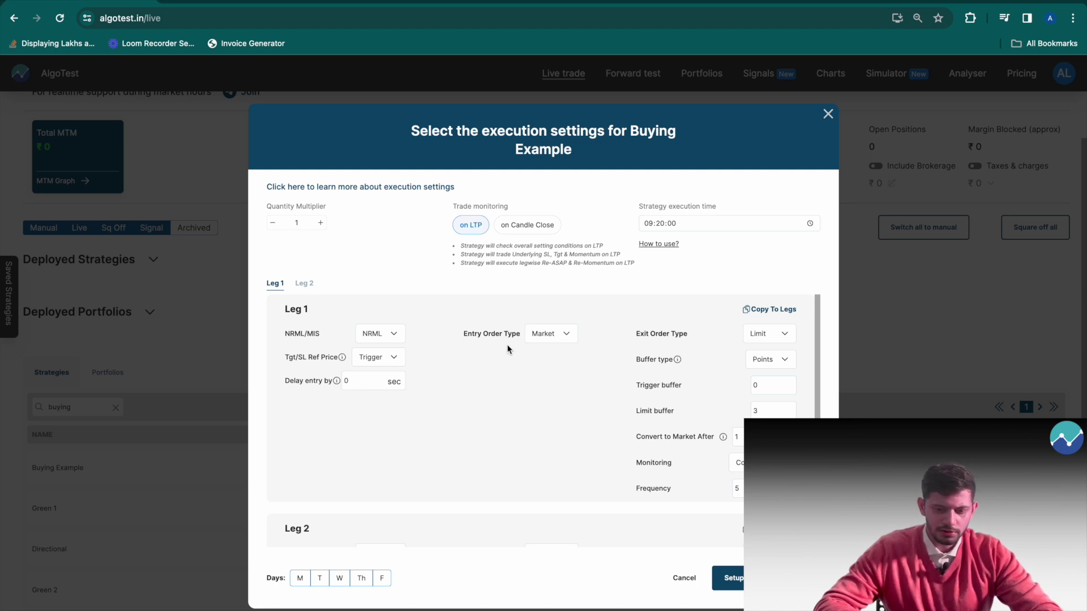
pyautogui.click(546, 341)
pyautogui.click(543, 347)
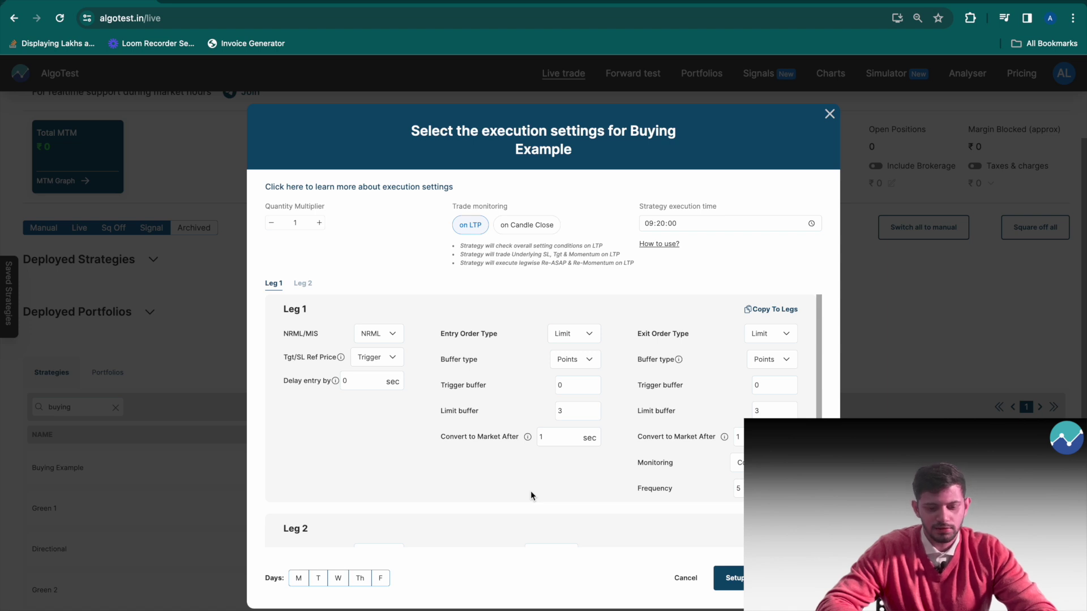
pyautogui.click(764, 339)
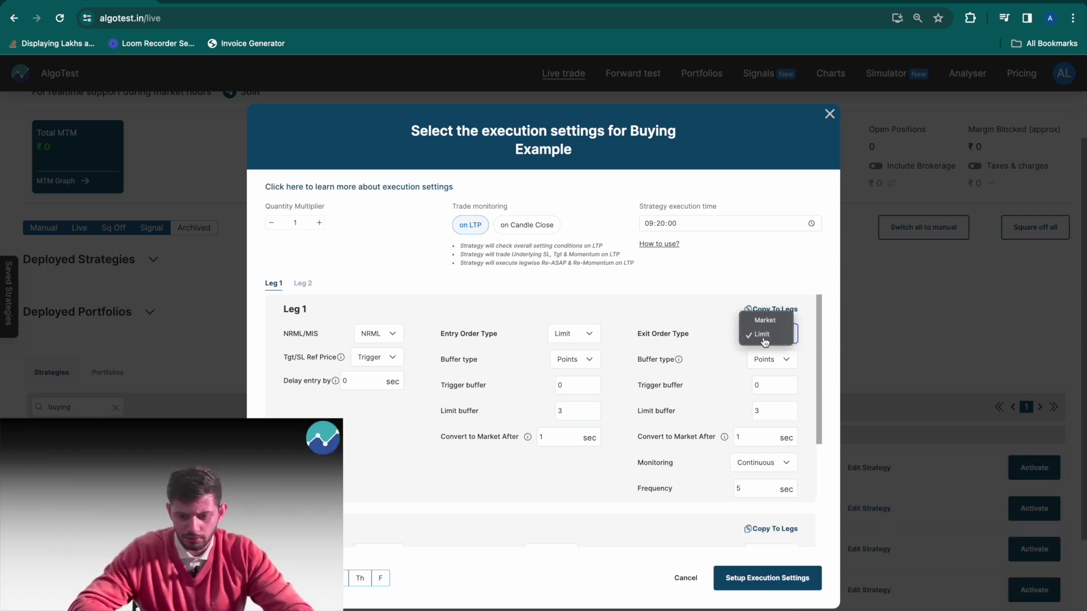
pyautogui.click(726, 319)
pyautogui.click(715, 307)
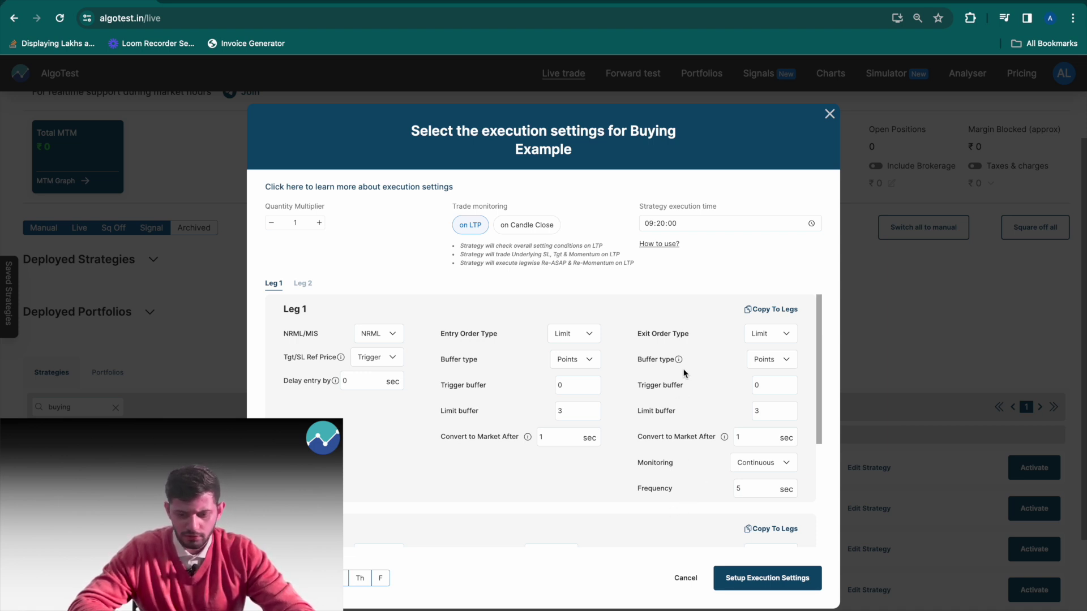
pyautogui.moveTo(679, 361)
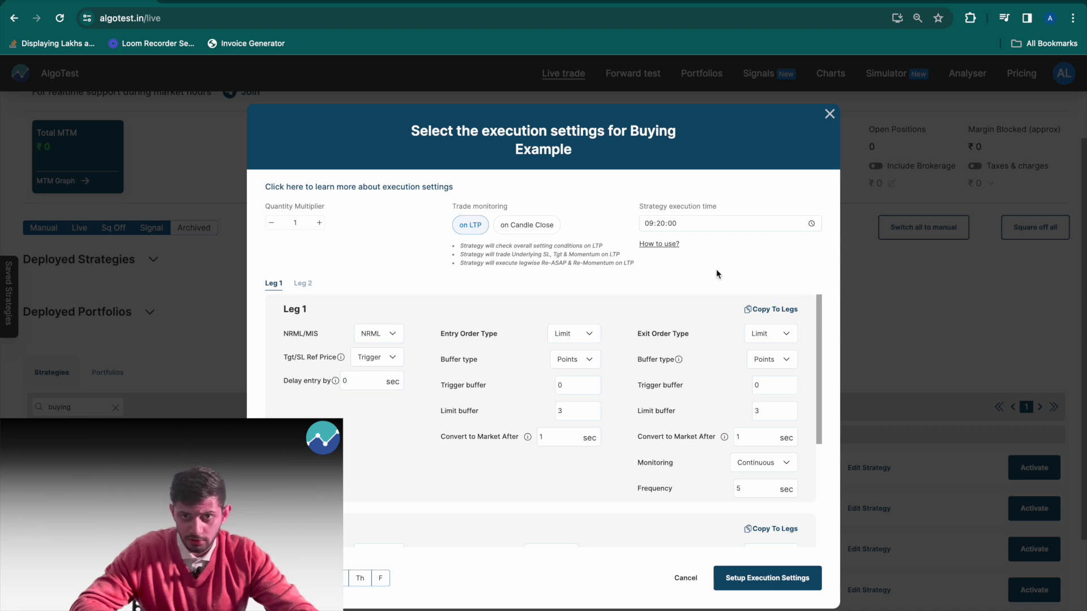
# - Copy Leg 1's execution settings to Legs 1 and 2, then choose candle-close trade monitoring
pyautogui.click(785, 313)
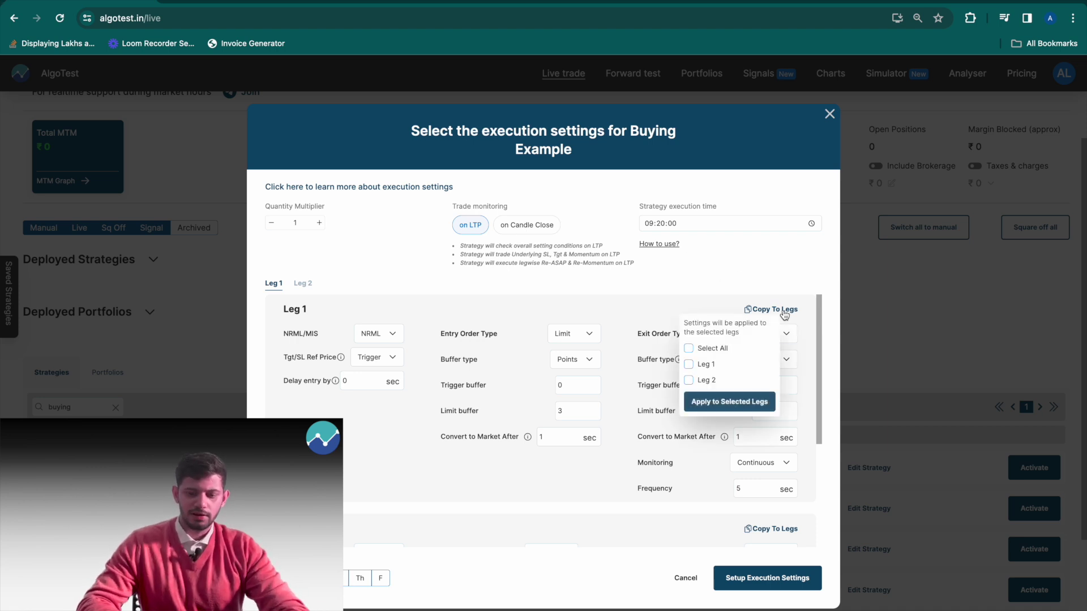
pyautogui.click(705, 365)
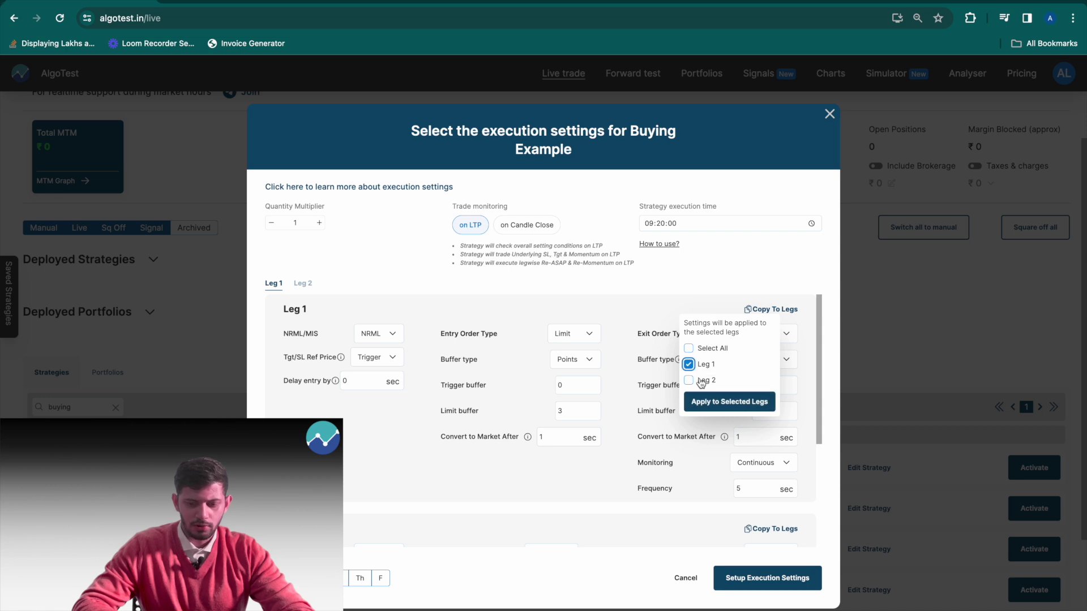
pyautogui.click(702, 383)
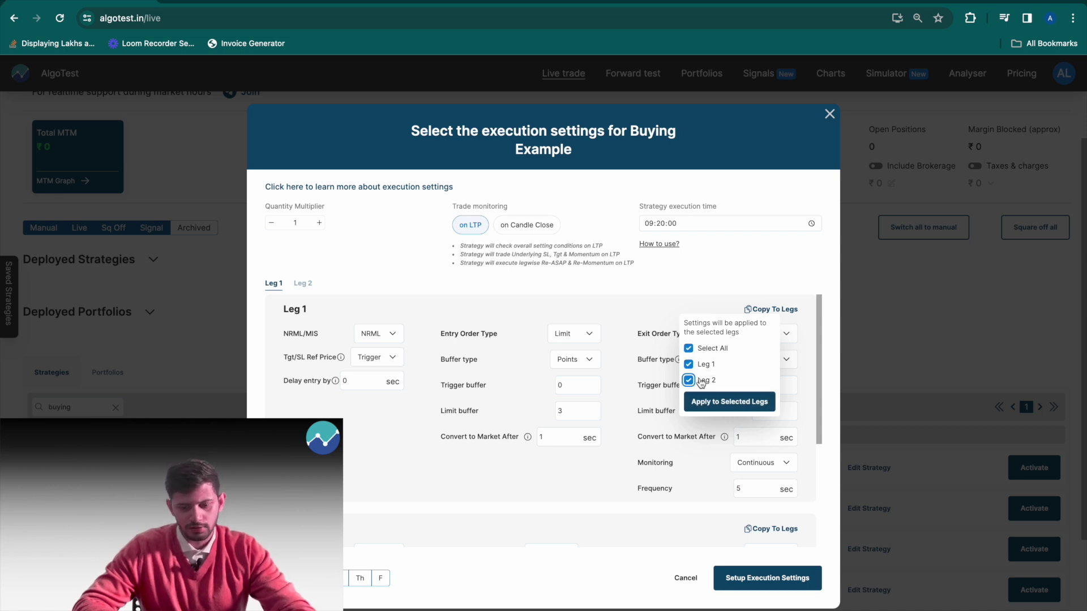
pyautogui.click(718, 405)
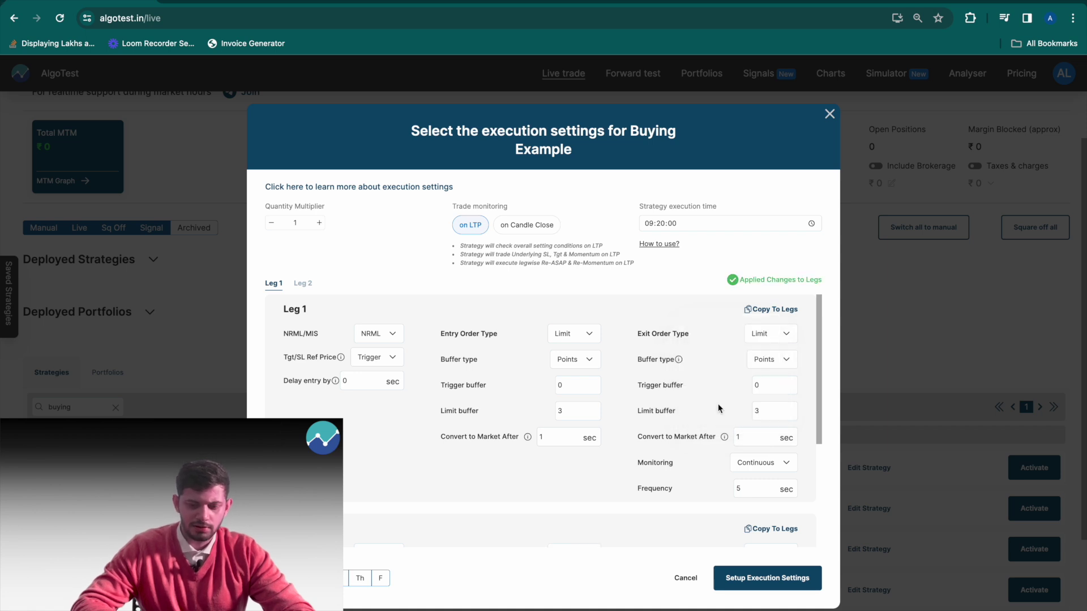
pyautogui.scroll(-3, 718, 405)
pyautogui.scroll(-1, 718, 403)
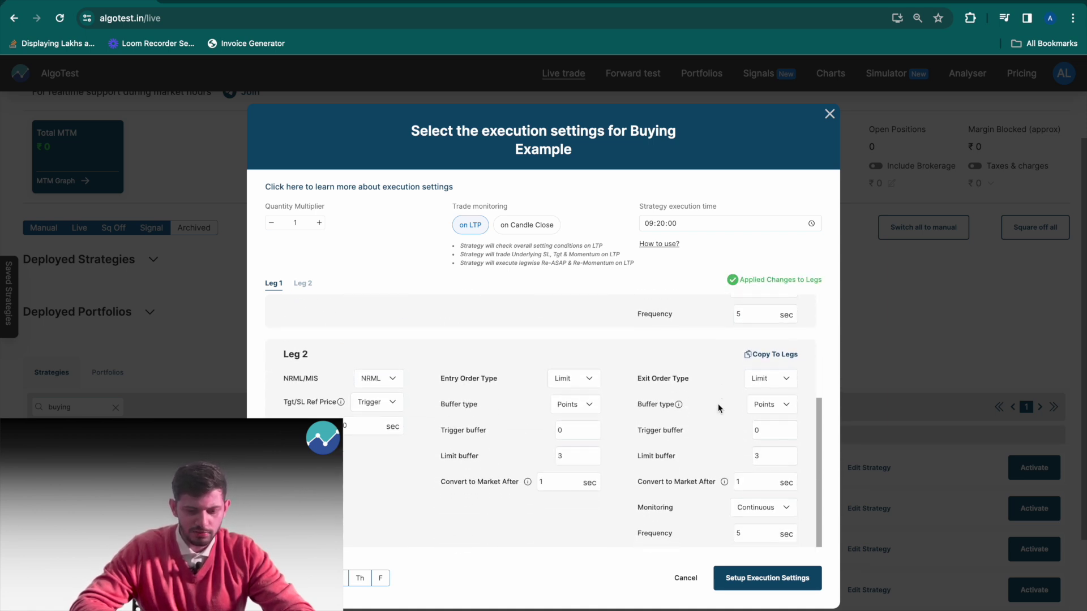
pyautogui.scroll(3, 718, 403)
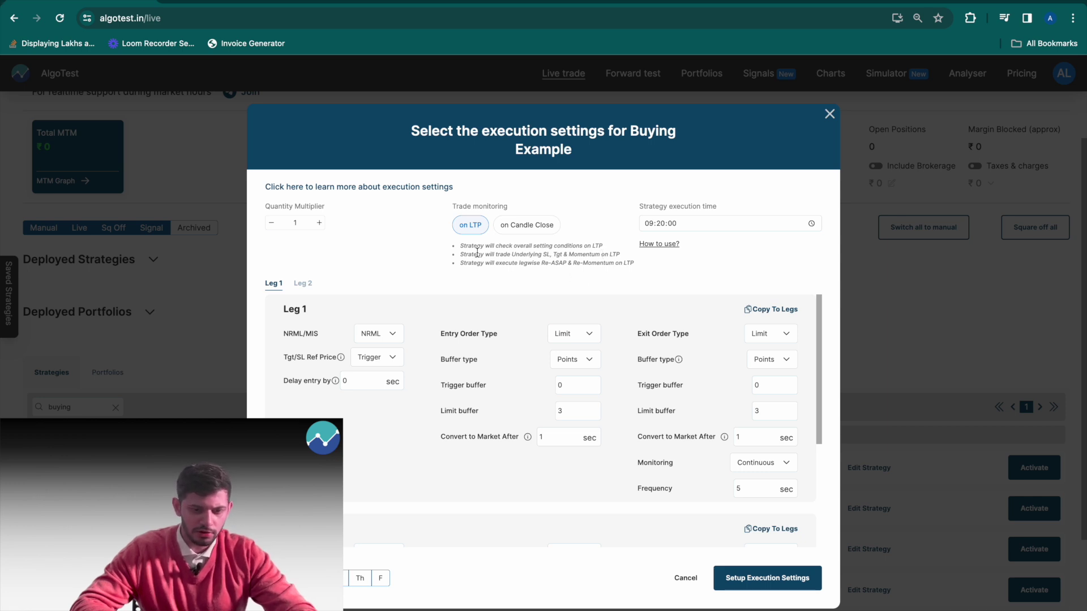
pyautogui.click(508, 230)
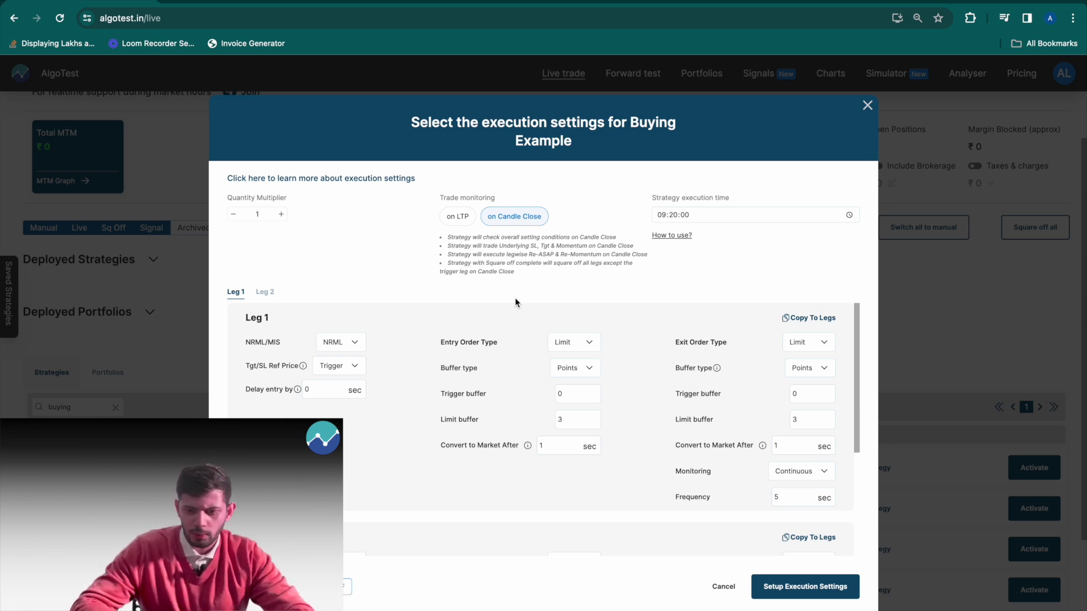
# - Save Buying Example's execution settings via Setup Execution Settings
pyautogui.click(782, 591)
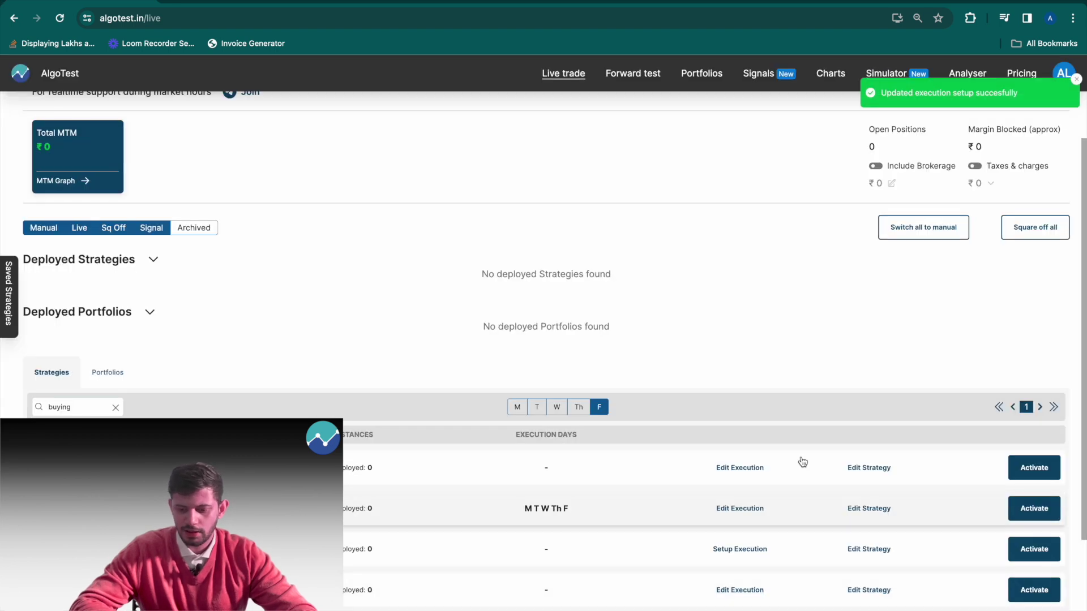
pyautogui.scroll(-1, 803, 447)
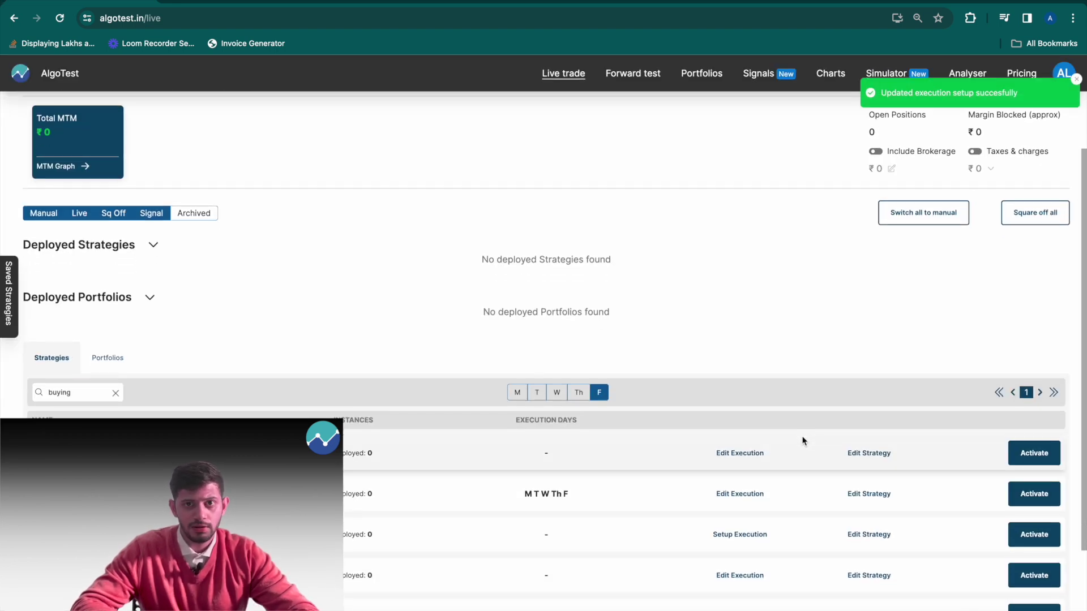